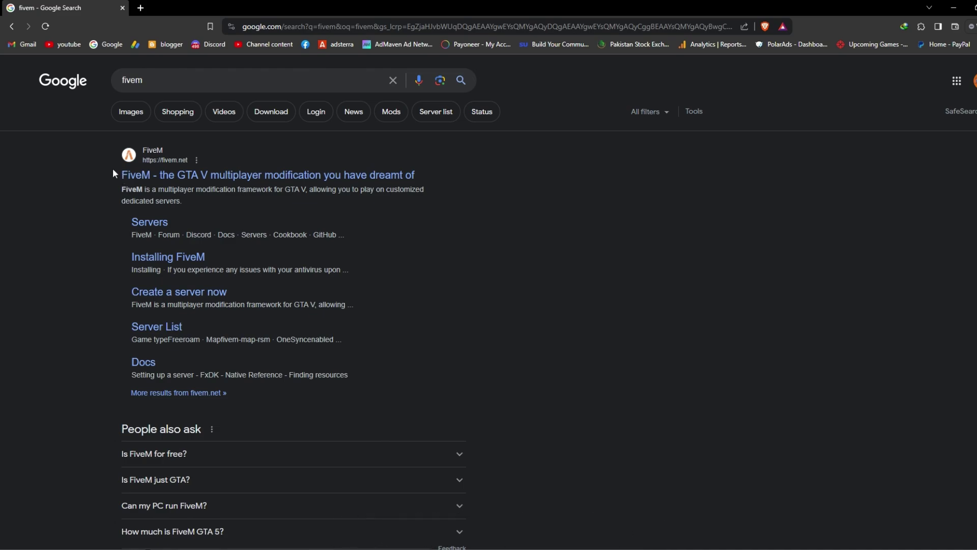
Check the hidden system tray icons for the Epic Games Launcher running in the background.
click(935, 538)
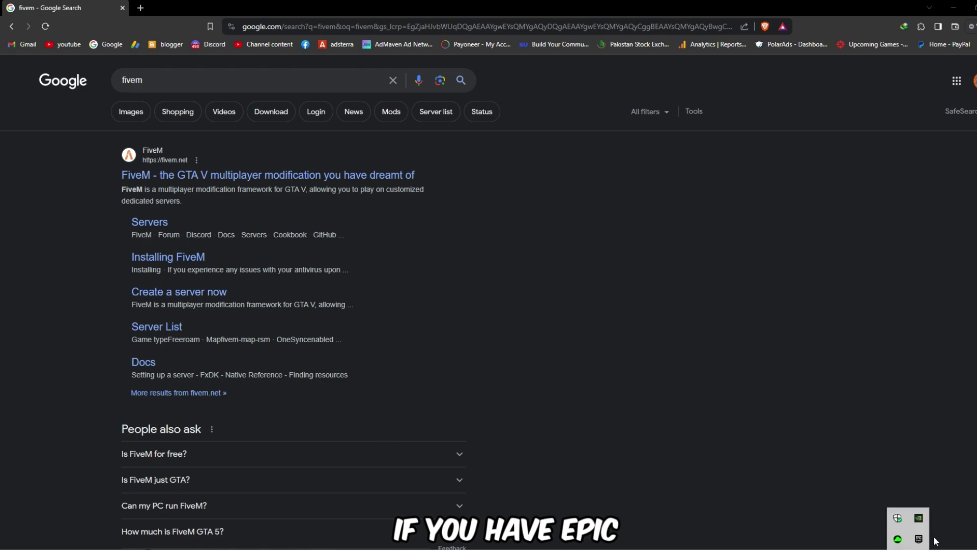
click(762, 513)
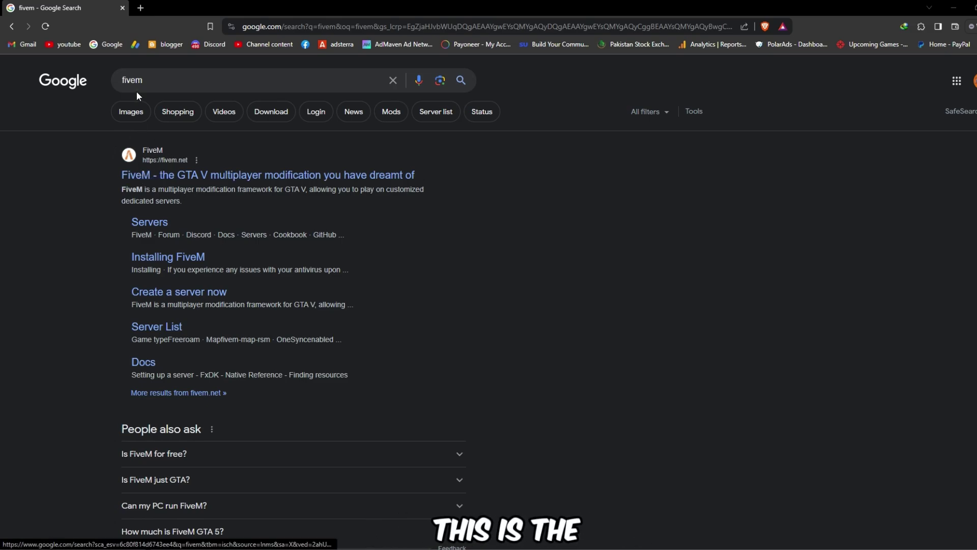
Request the FiveM client download from fivem.net, agreeing to the terms of service and declining the license agreement PDF download.
click(159, 80)
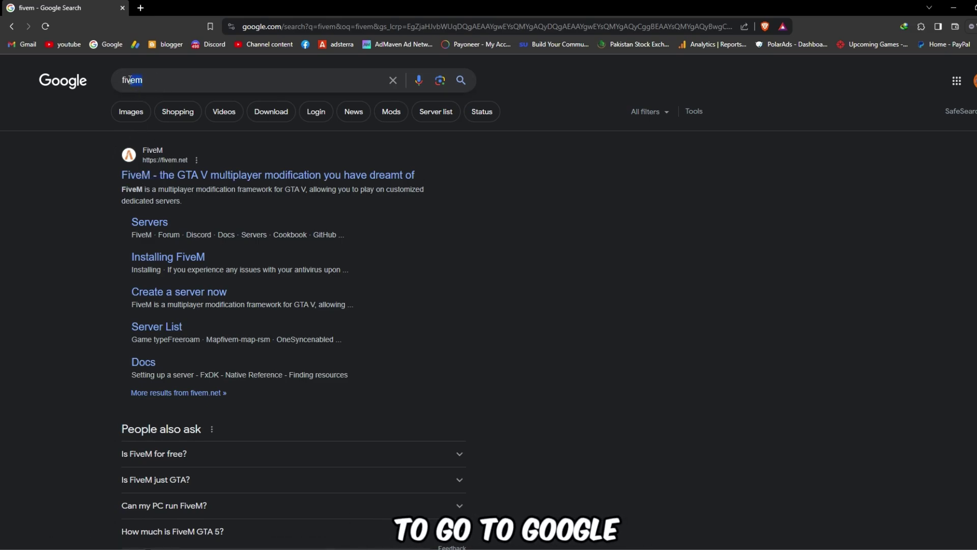
click(5, 183)
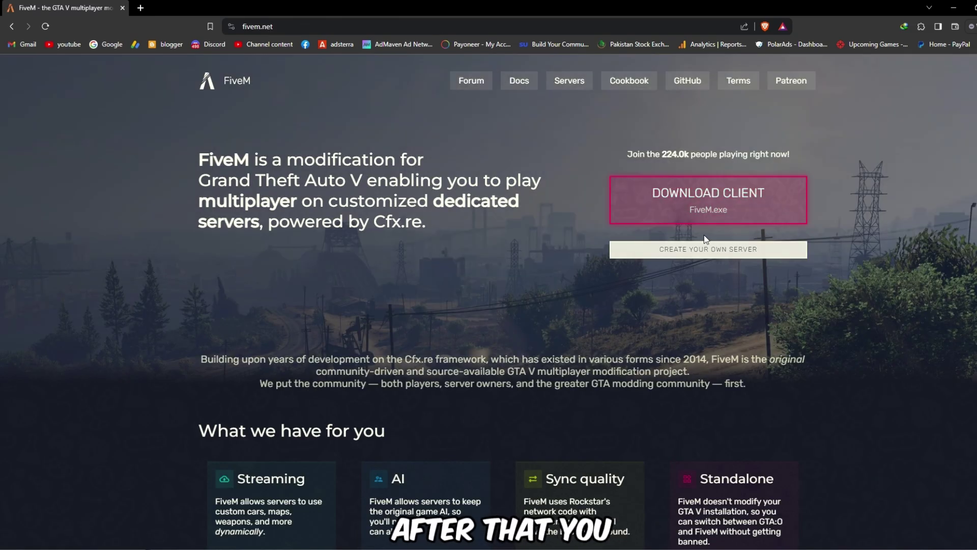
click(728, 205)
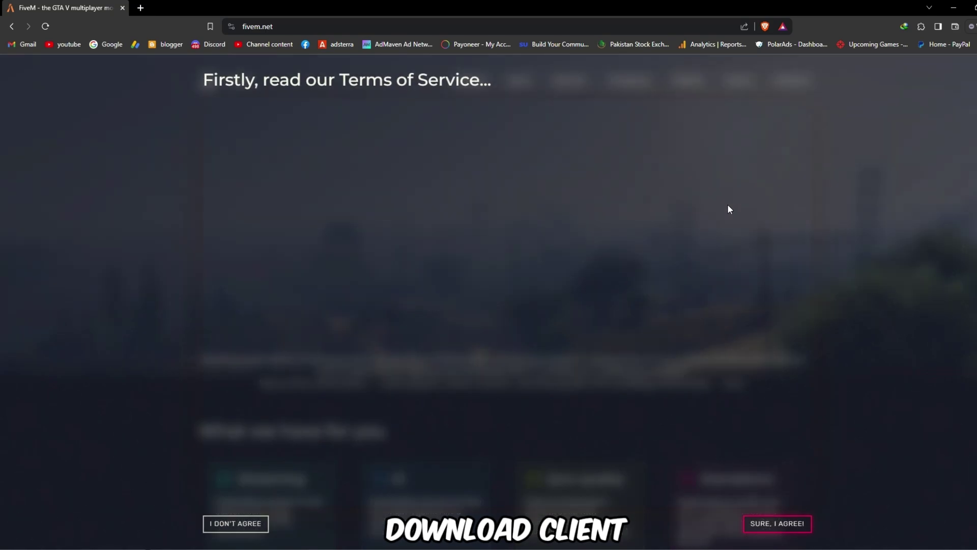
click(770, 524)
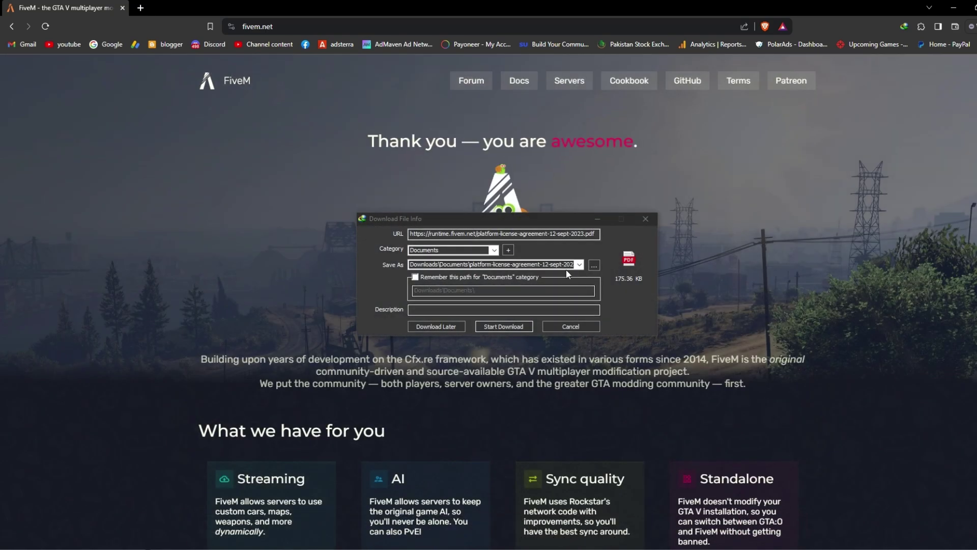
click(580, 328)
Download FiveM.exe to the Desktop and launch the downloaded file.
scroll(489, 305, down, 10)
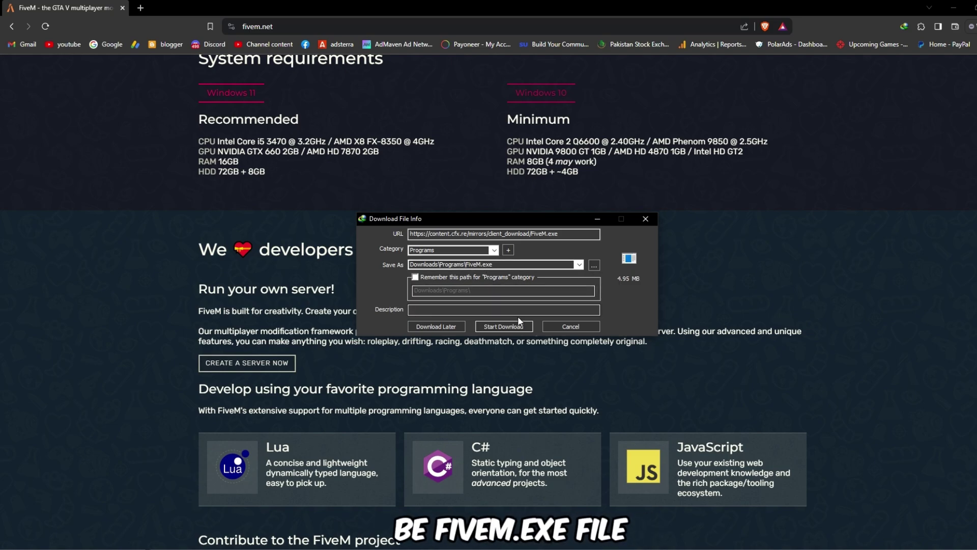
click(594, 265)
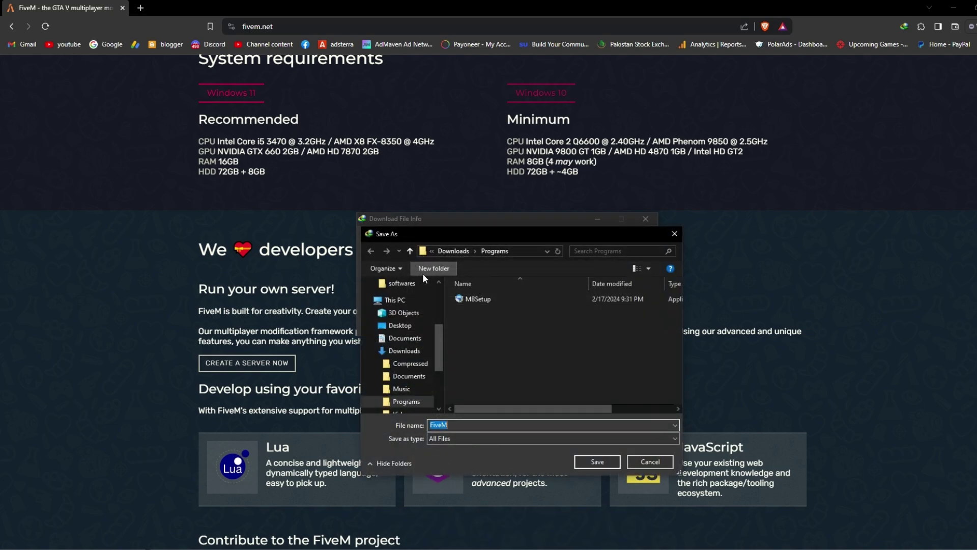
drag(441, 334, 440, 305)
click(417, 309)
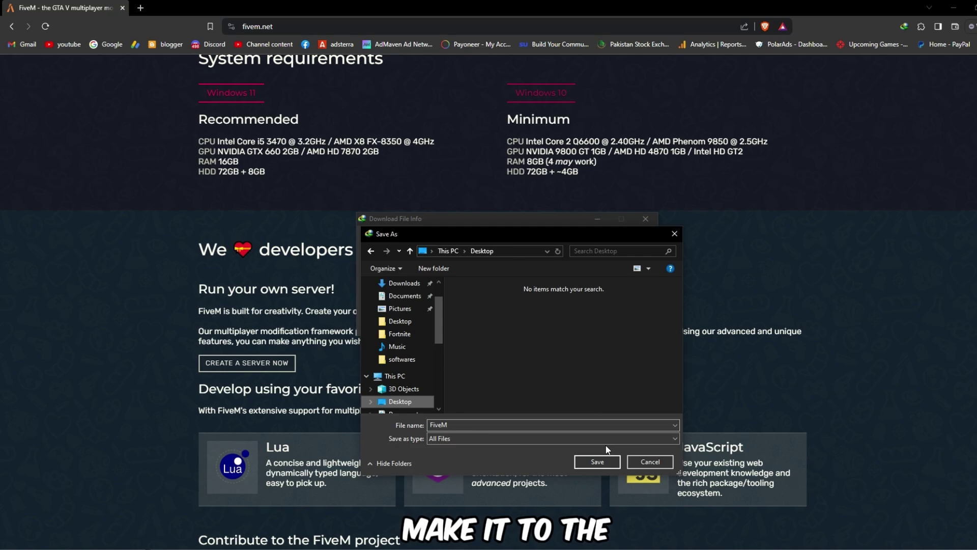
click(598, 461)
click(502, 327)
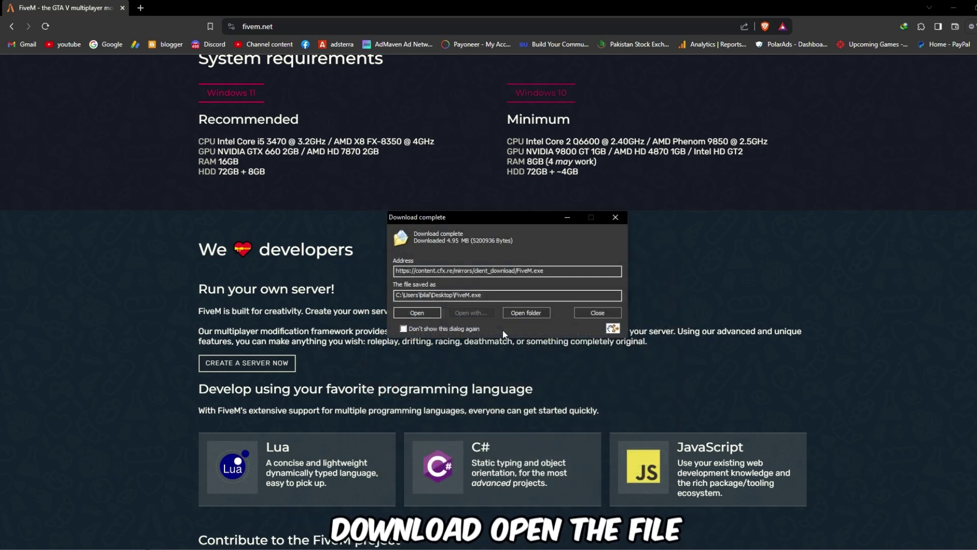
click(418, 310)
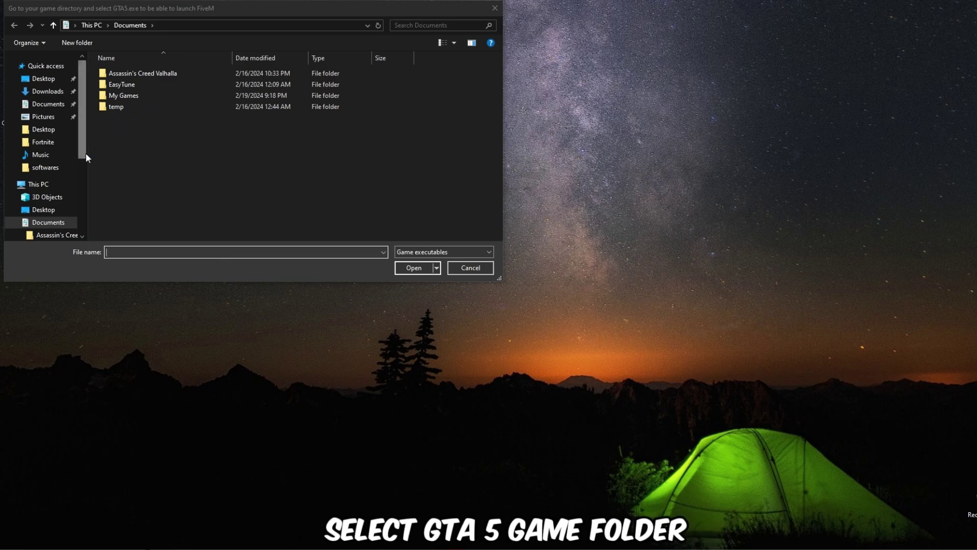
Choose the GTA5 application in D:\Games\GTAV as FiveM's game executable and close the GTAV folder window.
drag(84, 153, 83, 163)
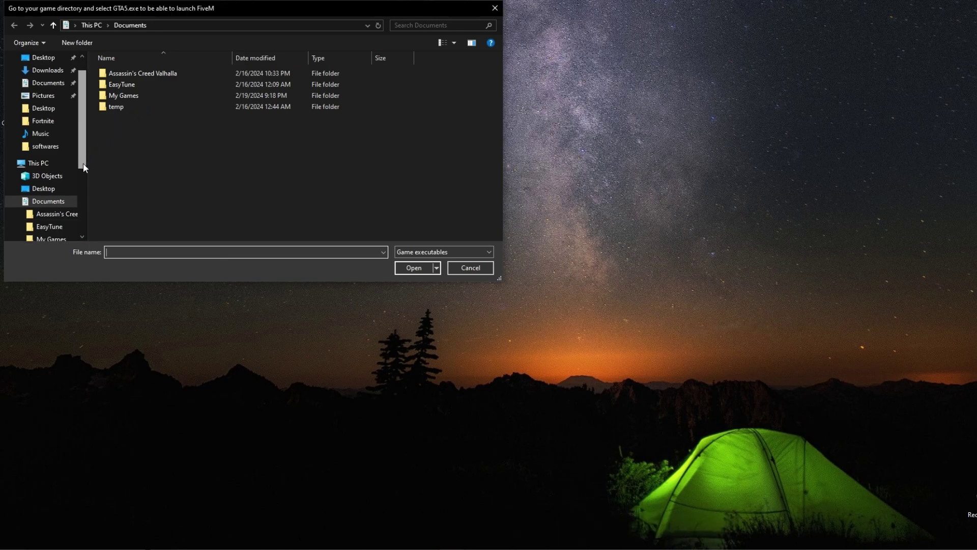
click(55, 151)
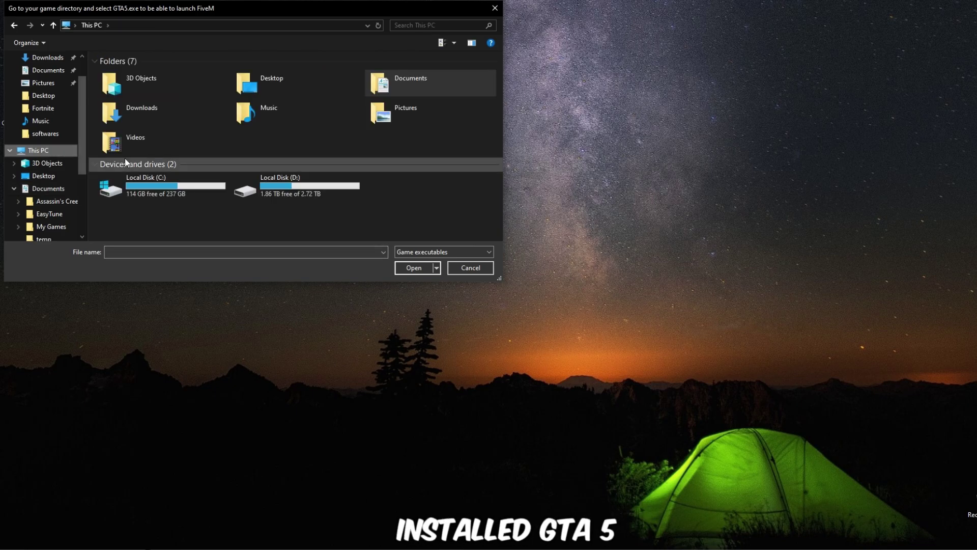
double_click(254, 187)
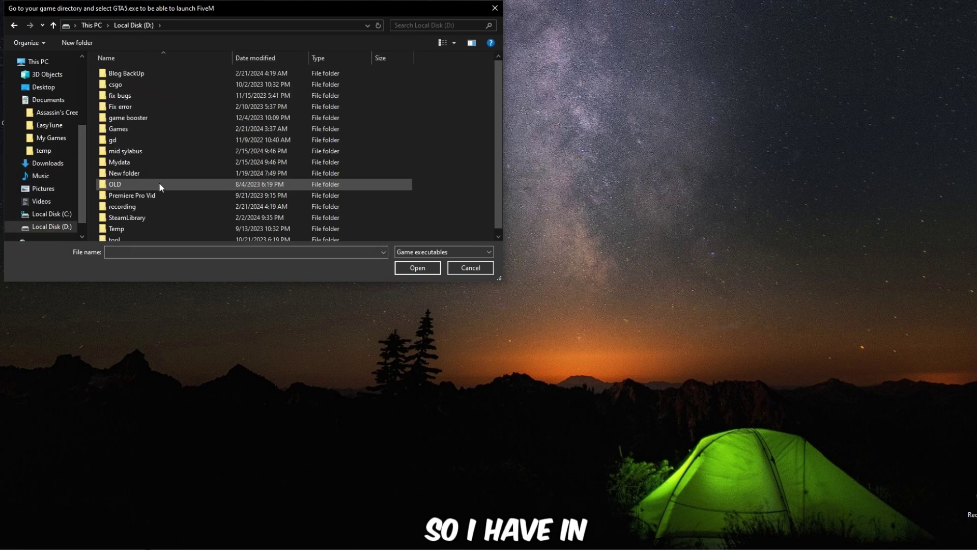
double_click(126, 129)
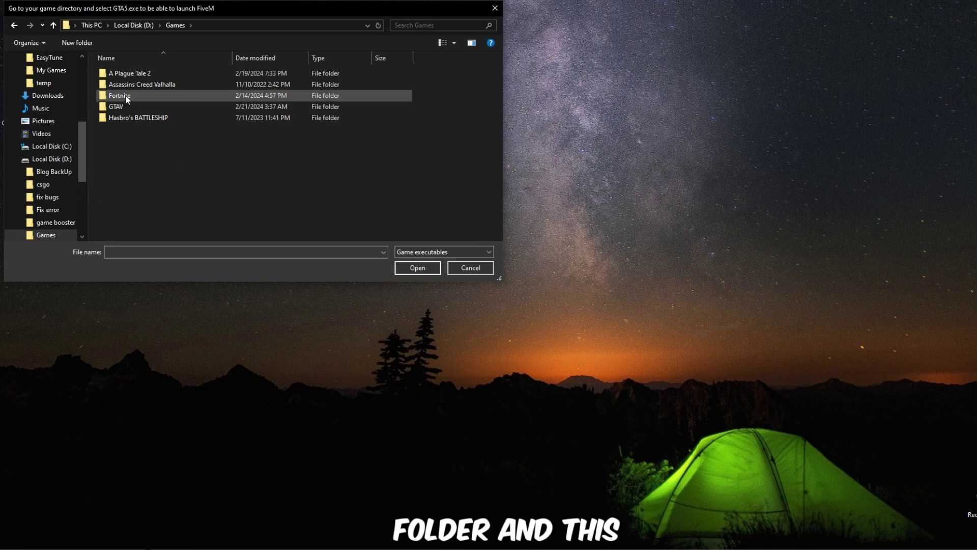
click(127, 106)
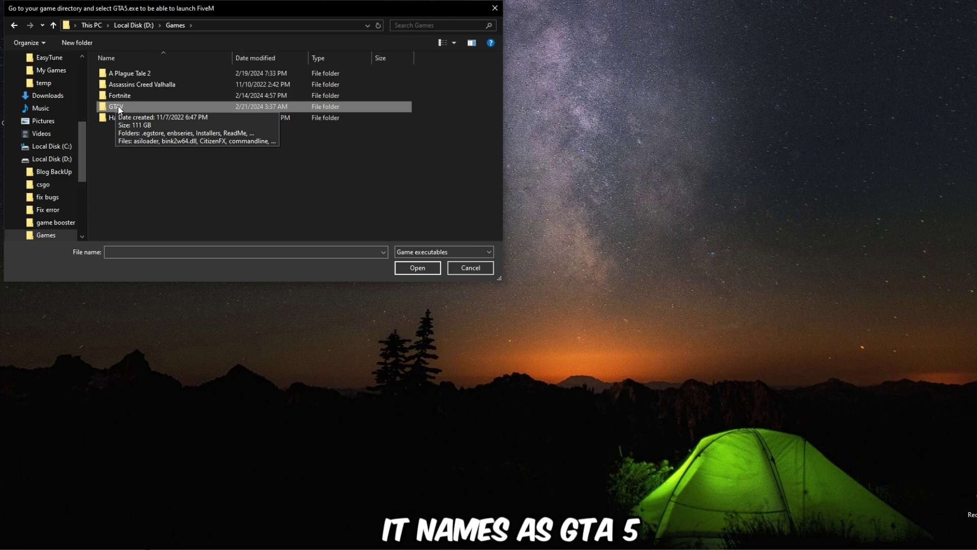
double_click(125, 107)
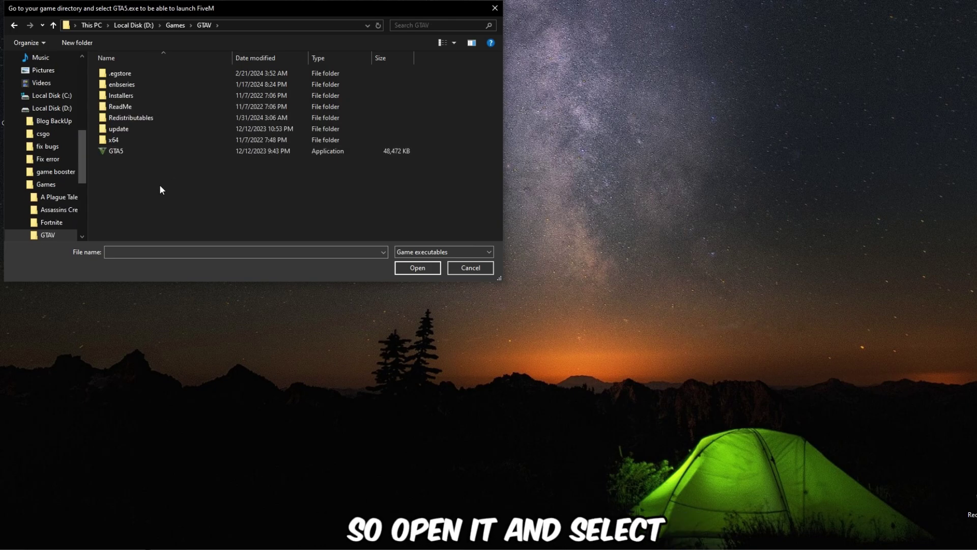
click(120, 151)
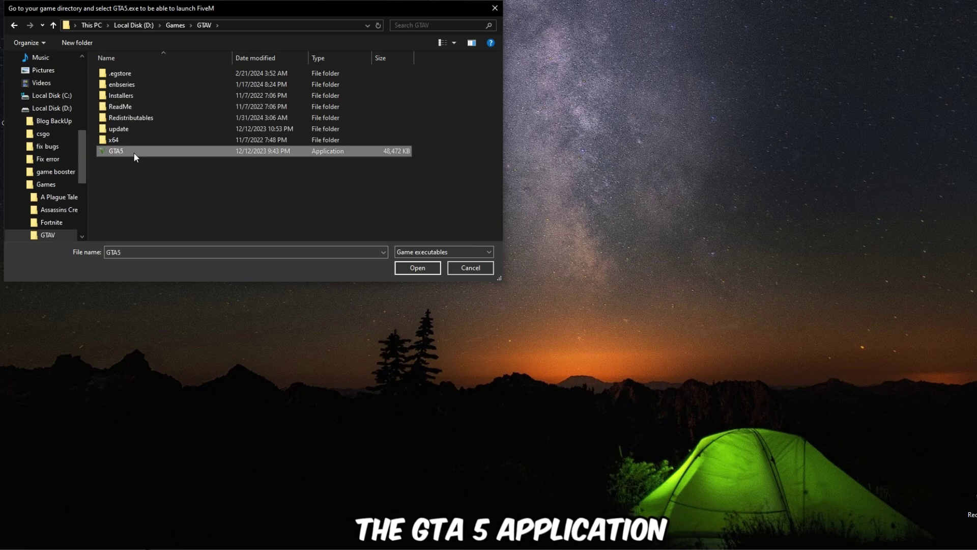
click(418, 268)
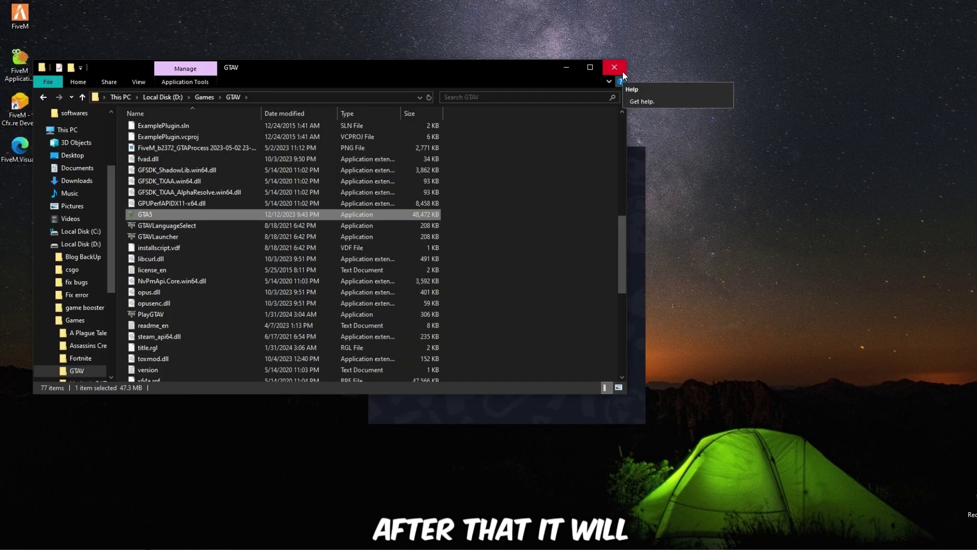
click(622, 72)
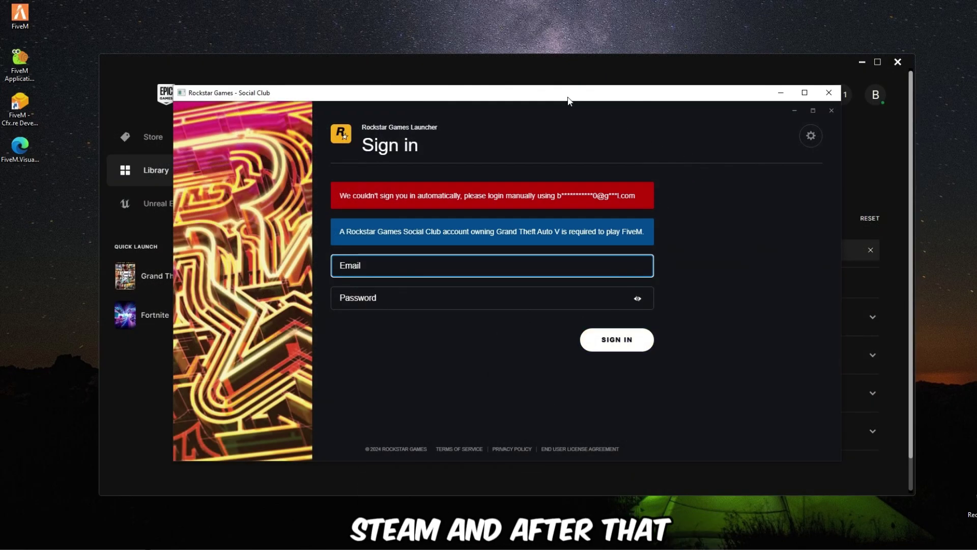
Sign in to the Rockstar Games Launcher with the account email and password, and complete the human verification puzzle.
drag(568, 98, 590, 96)
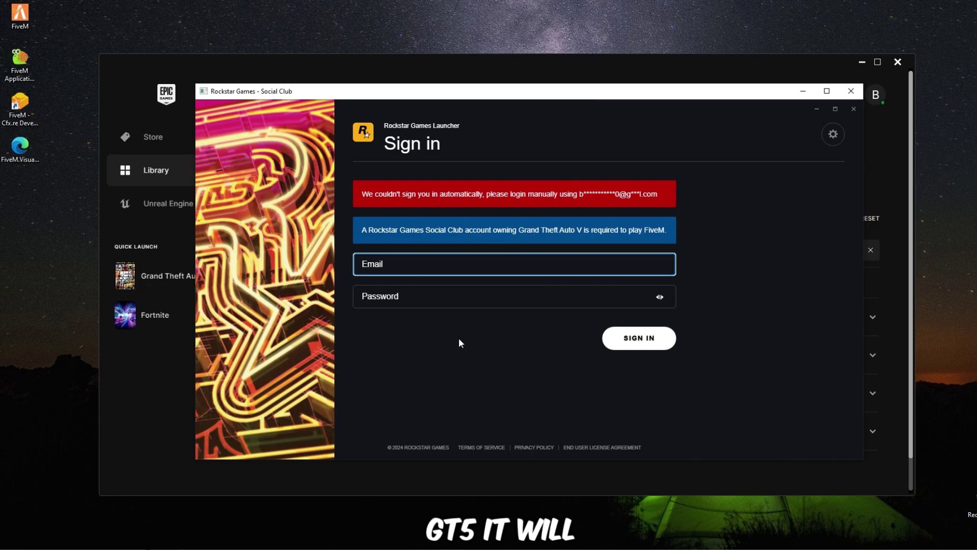
click(446, 264)
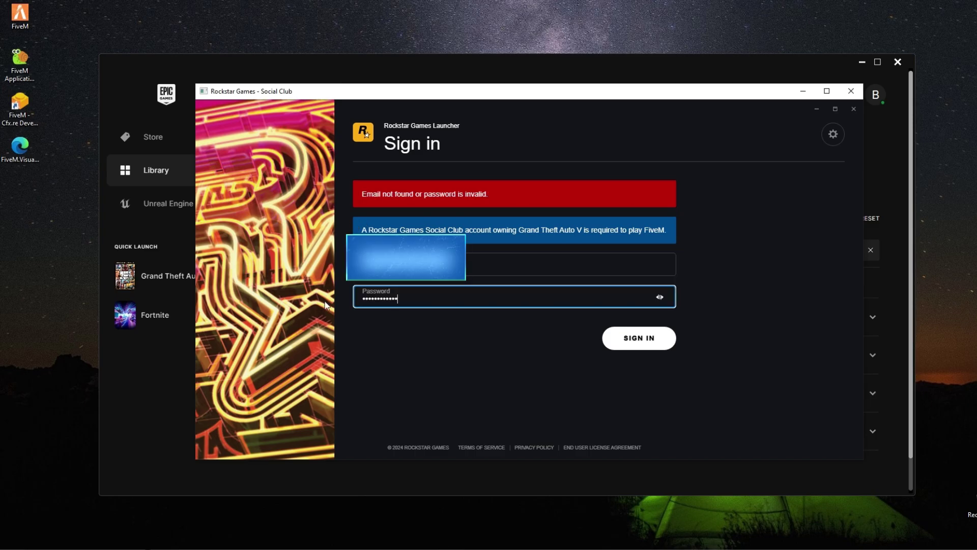
key(Return)
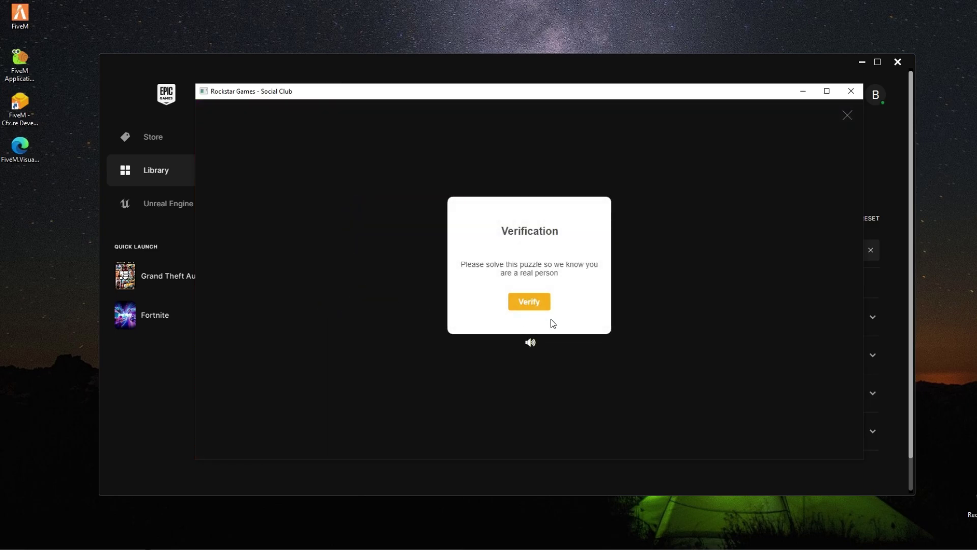
click(532, 301)
click(497, 304)
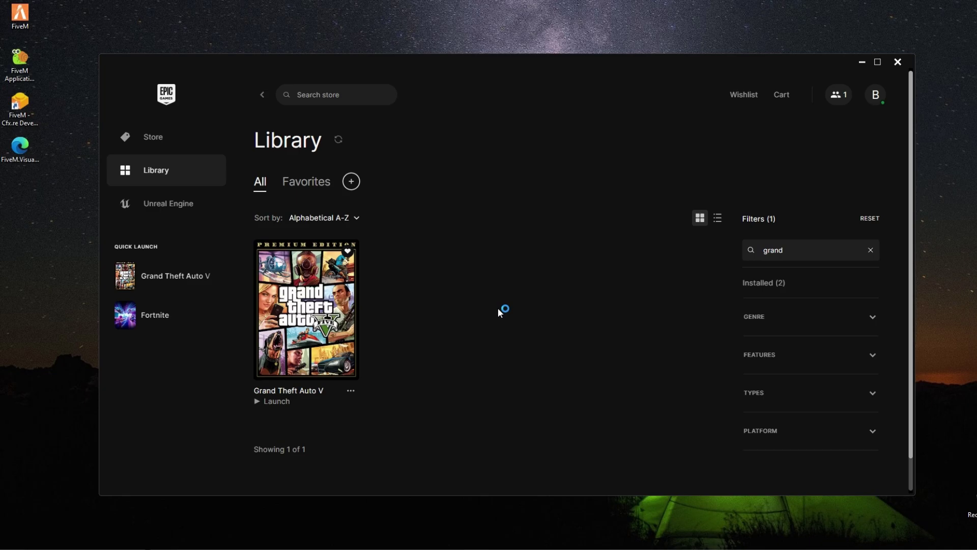
Minimize the Epic Games Launcher and dismiss the Cfx.re account login in FiveM.
click(861, 63)
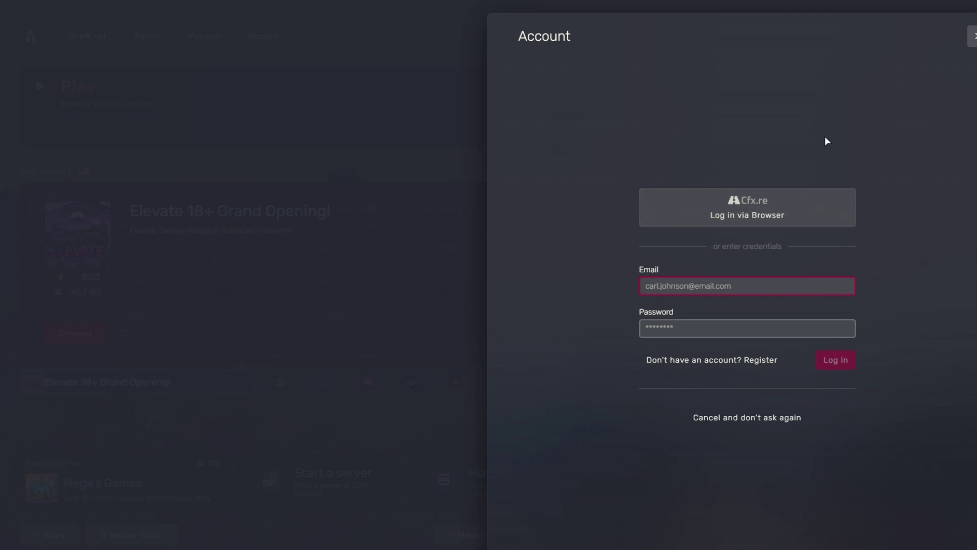
click(974, 38)
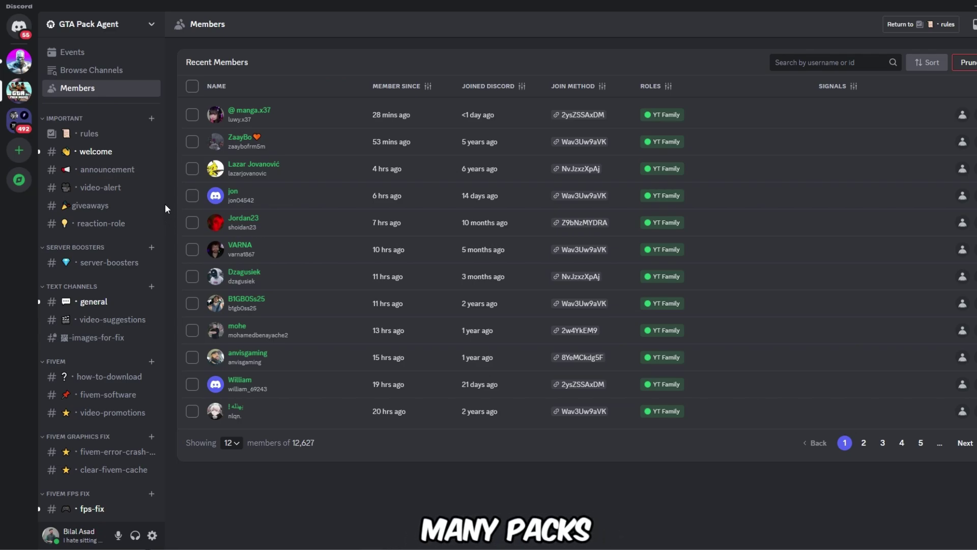
Browse the FiveM pack channels on the GTA Pack Agent Discord server, including graphic-packs and reshade.
drag(163, 197, 174, 334)
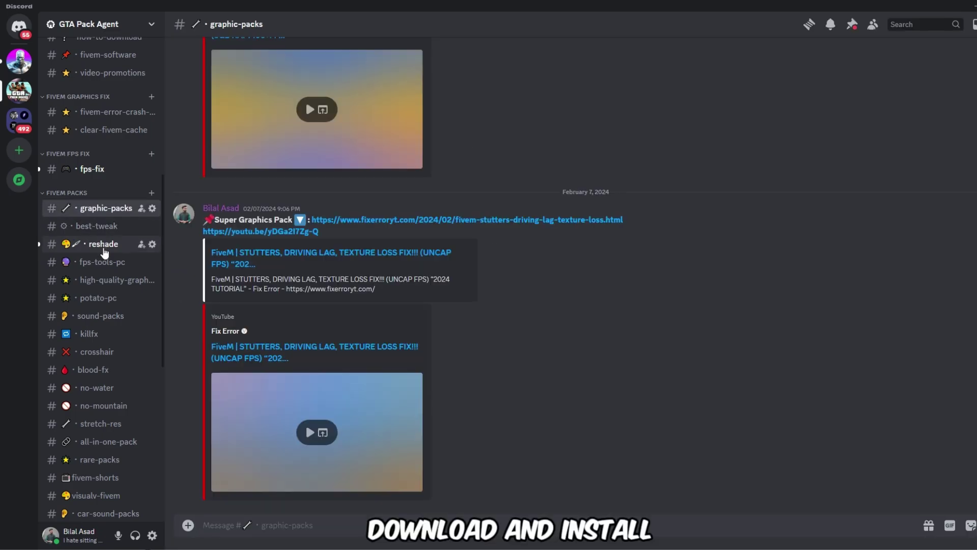
click(102, 244)
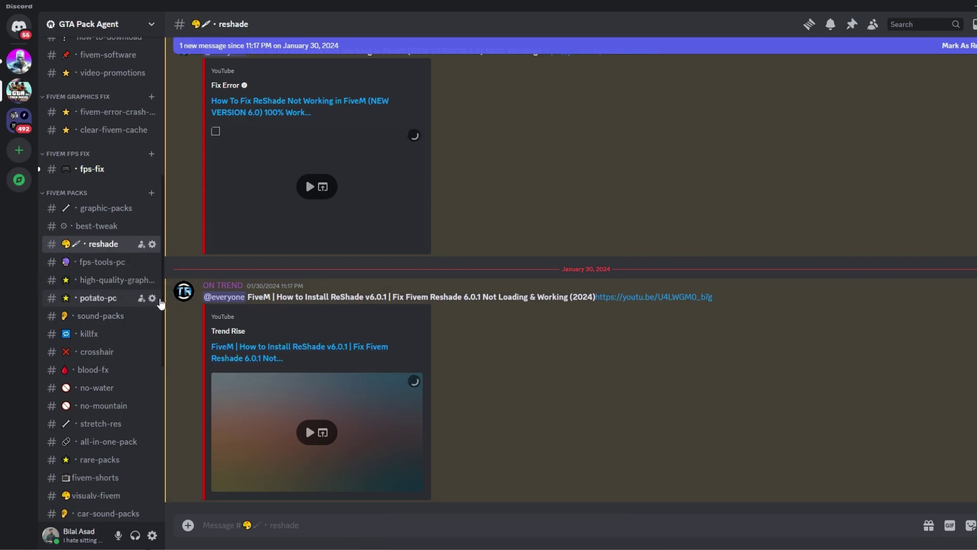
scroll(153, 363, down, 4)
scroll(153, 331, up, 8)
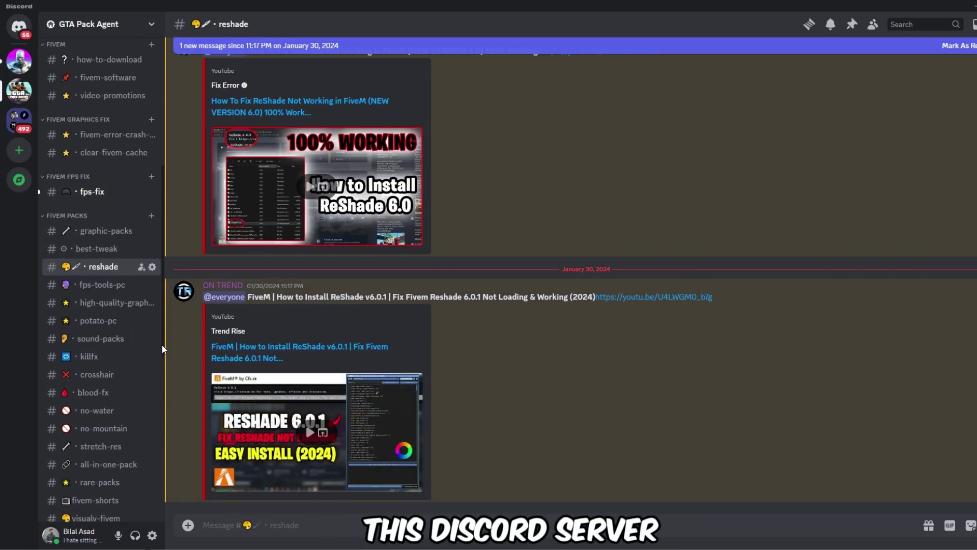